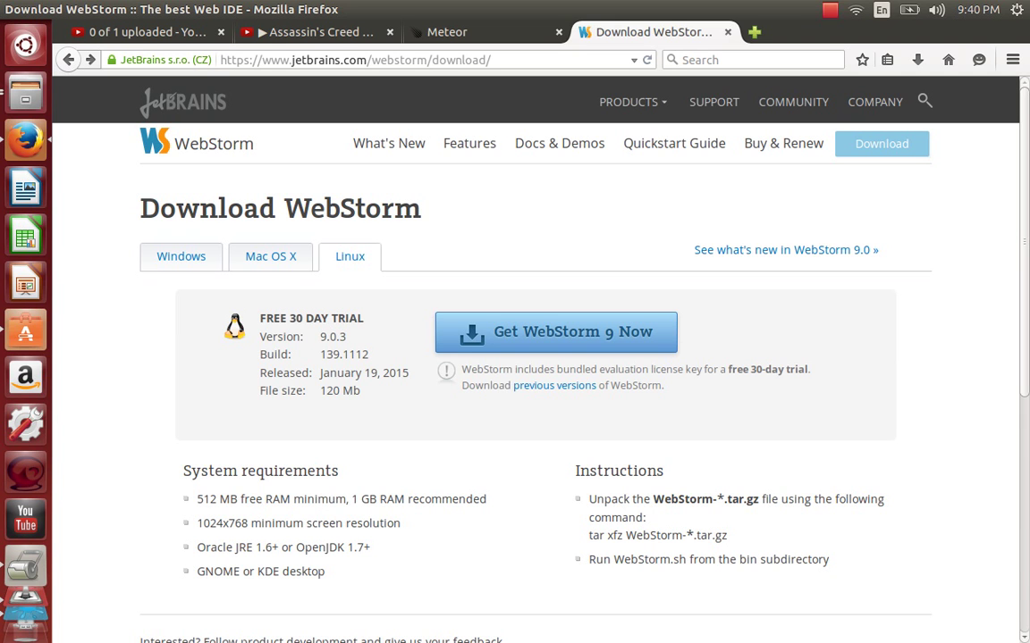
# Download the WebStorm 9 Linux archive, save WebStorm-9.0.3.tar.gz to disk and dismiss the downloads list
pyautogui.click(579, 344)
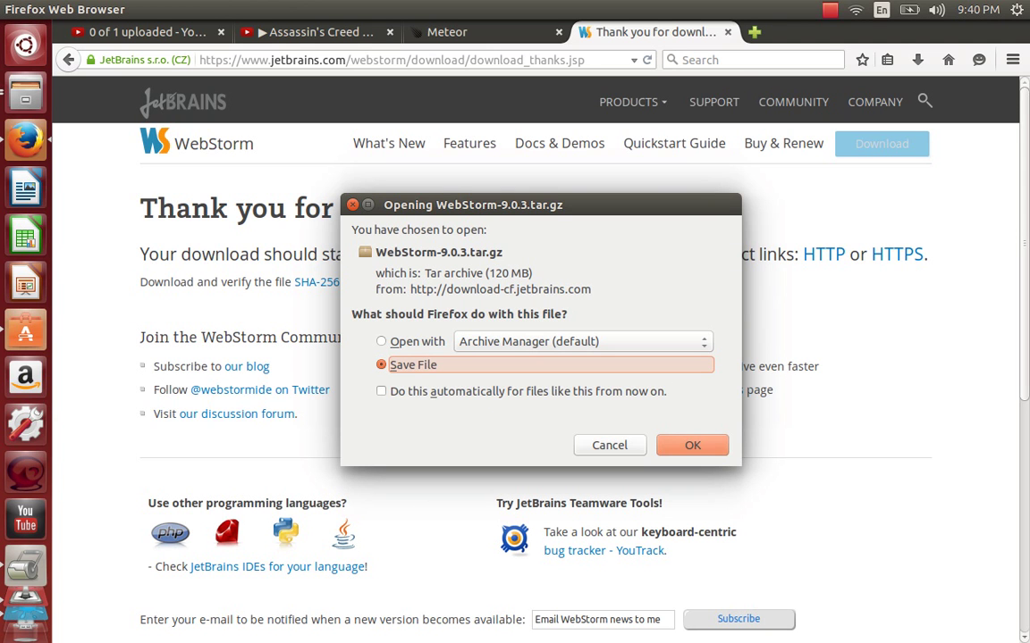
pyautogui.press('Return')
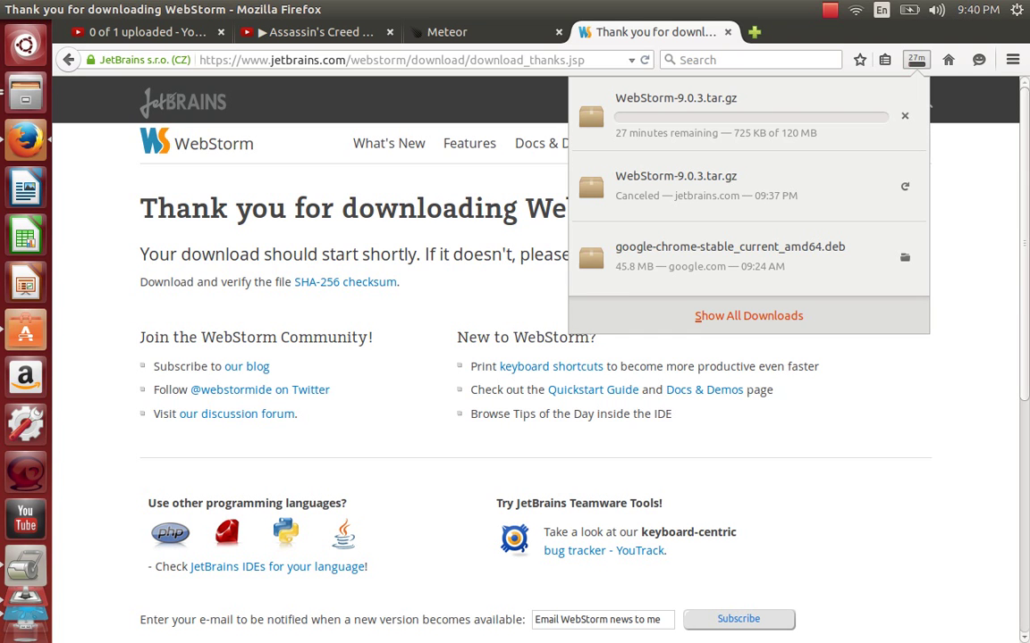
pyautogui.click(830, 10)
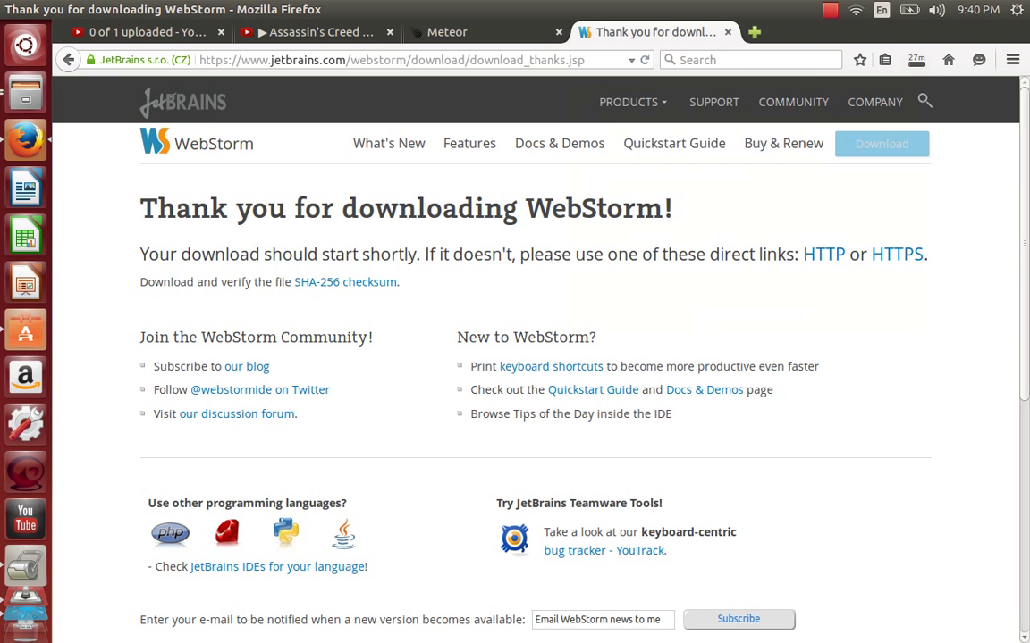
pyautogui.click(829, 10)
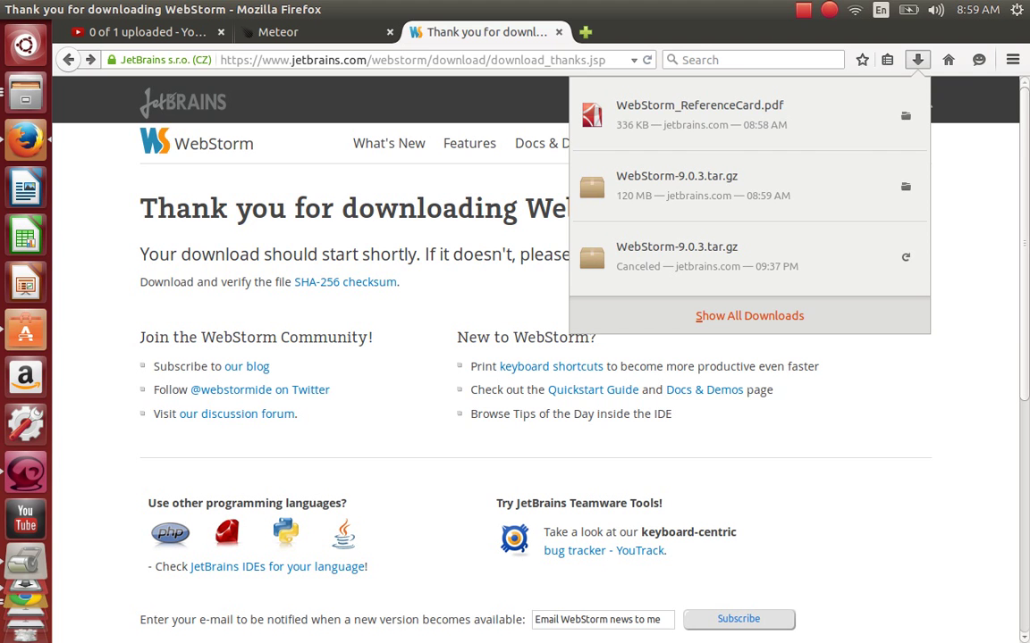
pyautogui.press('Escape')
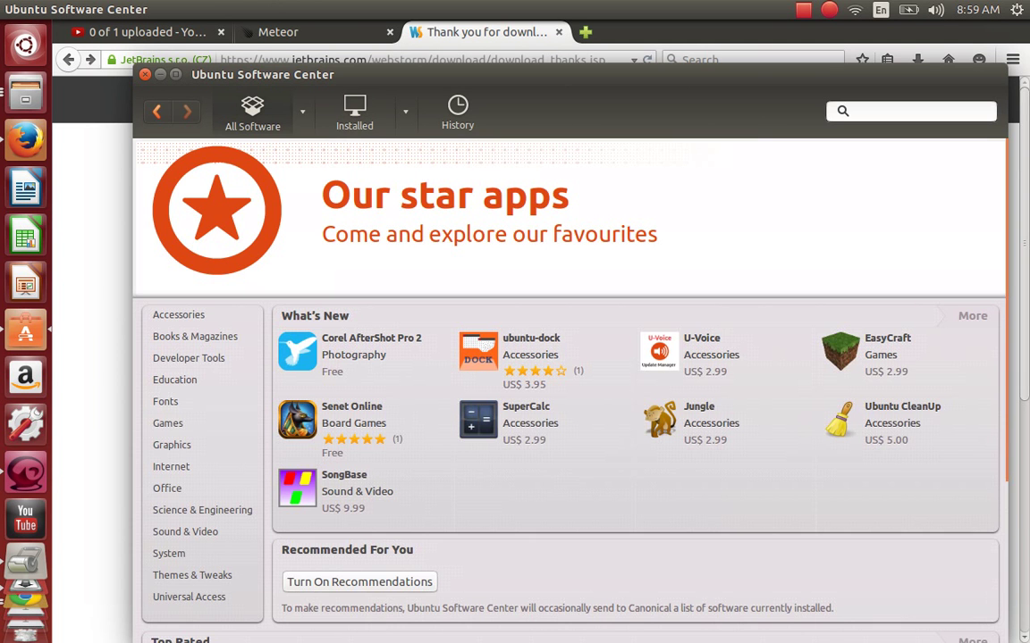
# Search Ubuntu Software Center for java, check the OpenJDK Java 7 Runtime entry, and close the window
pyautogui.write('java')
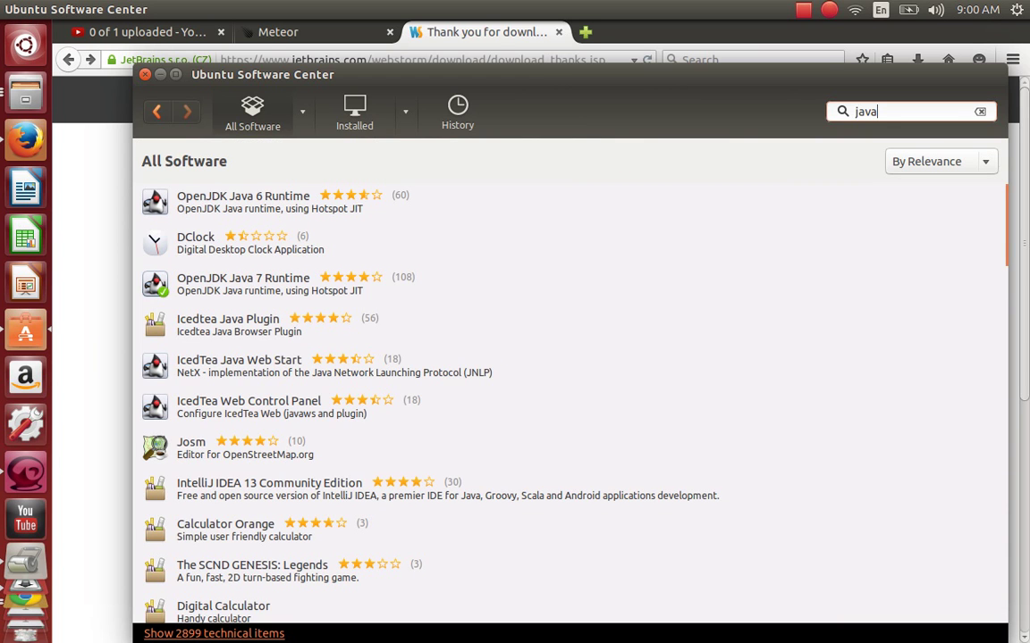
pyautogui.click(268, 285)
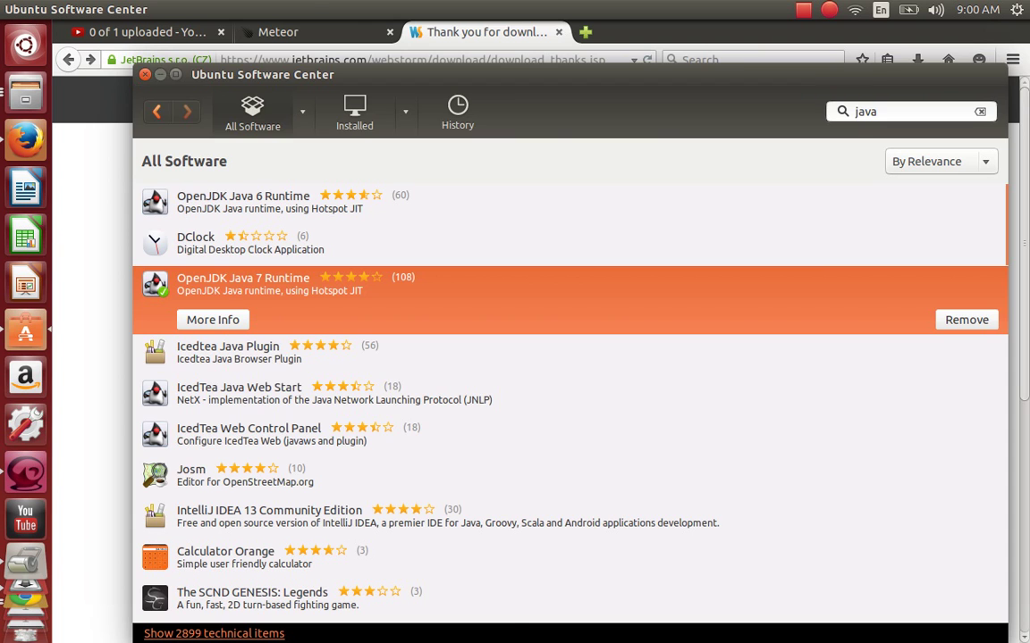
pyautogui.click(146, 74)
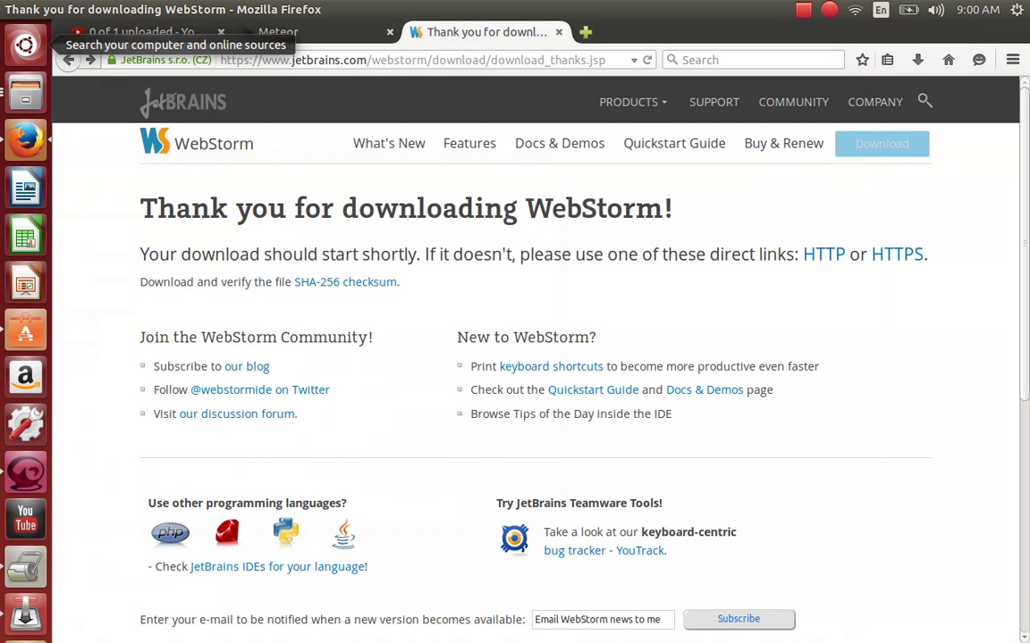
pyautogui.click(25, 45)
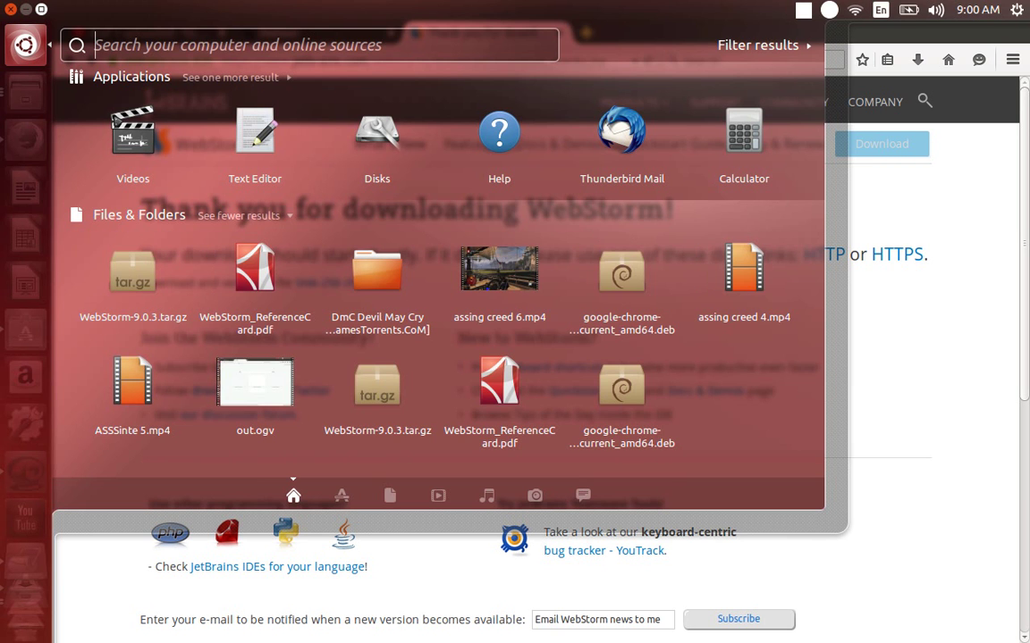
pyautogui.write('term')
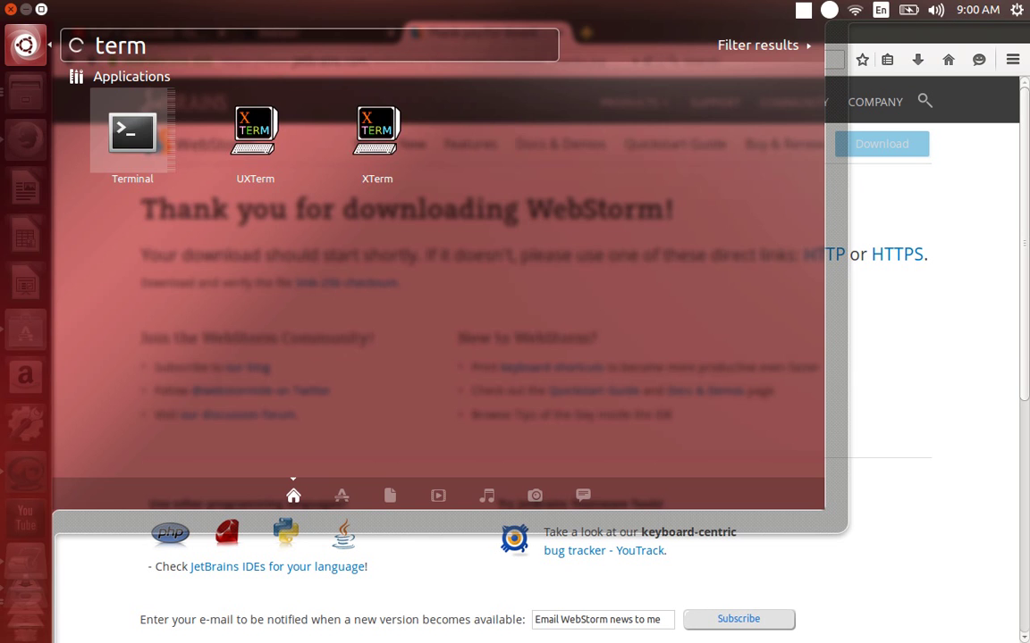
pyautogui.press('Return')
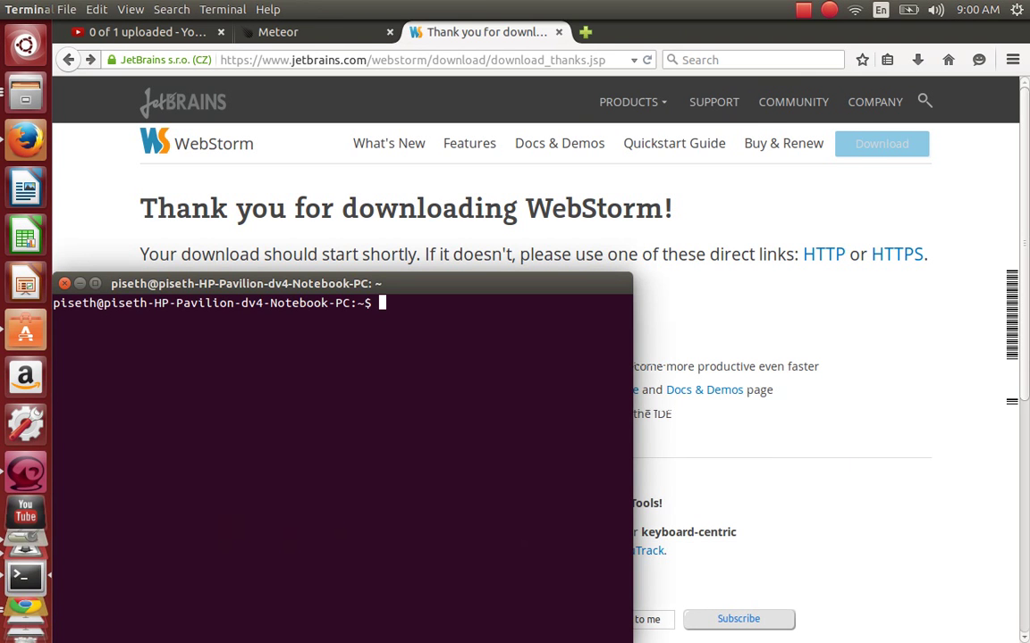
pyautogui.moveTo(312, 281); pyautogui.dragTo(575, 173)
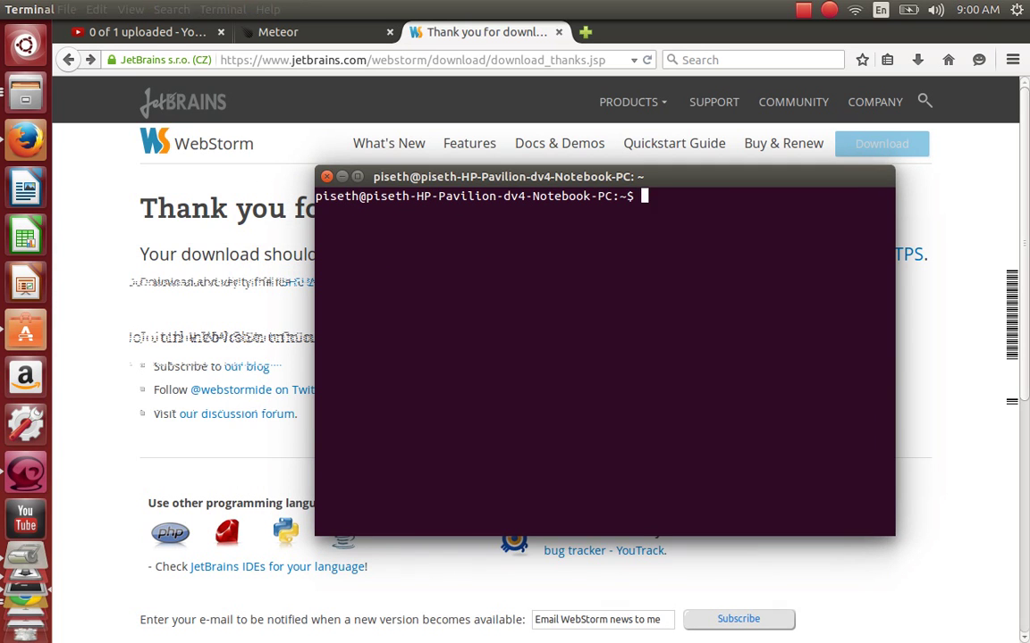
pyautogui.click(327, 176)
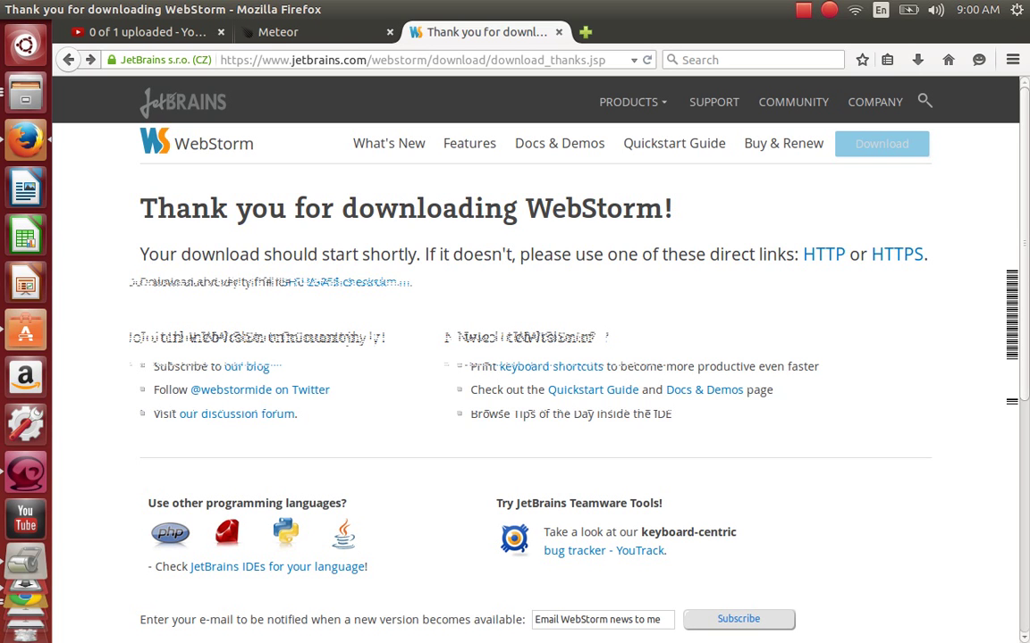
# Open a Terminal window, move it toward the middle of the desktop and list the home folder's contents
pyautogui.hotkey('ctrl', 'alt', 't')
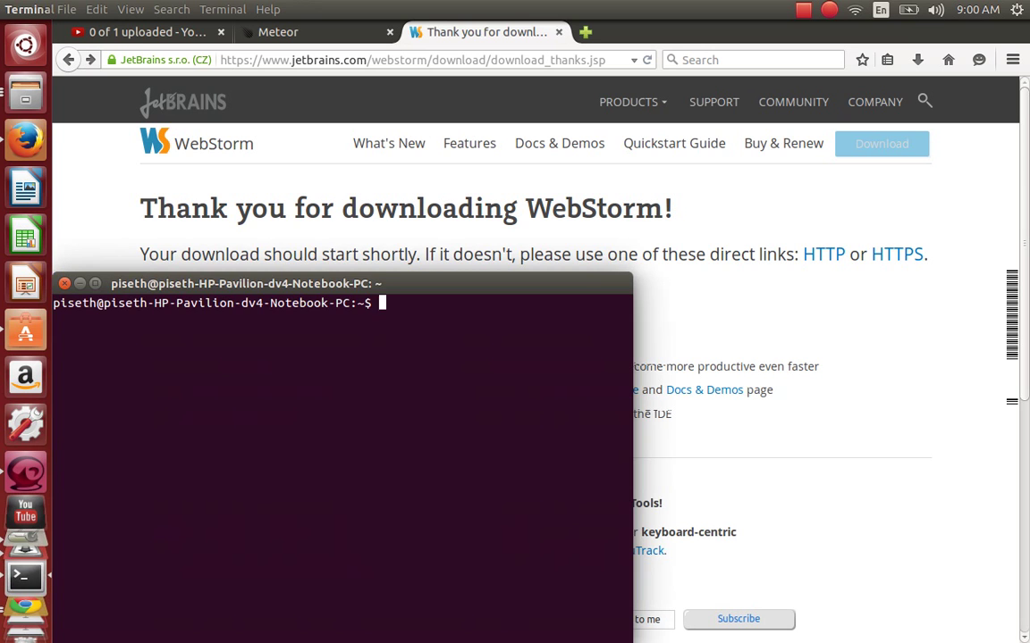
pyautogui.moveTo(343, 283); pyautogui.dragTo(576, 141)
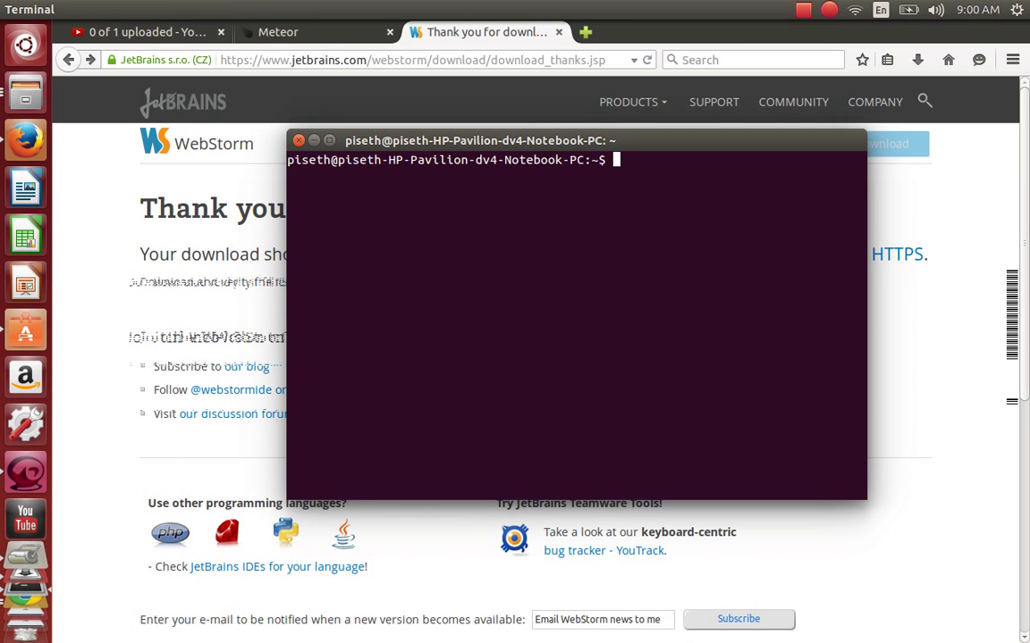
pyautogui.write('ls')
pyautogui.press('Return')
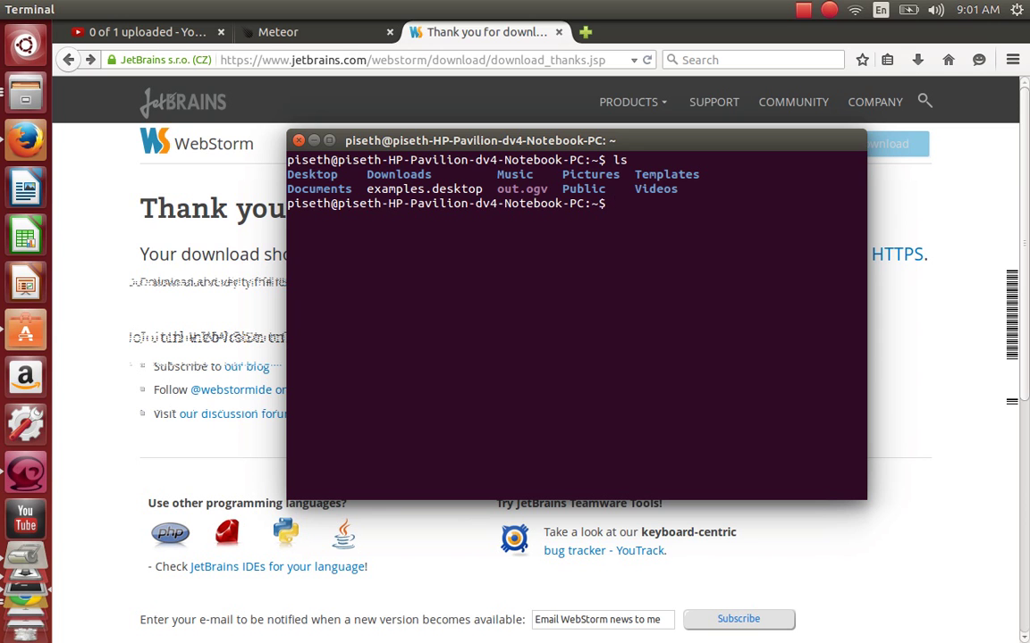
# Change the terminal's working directory to the Downloads folder
pyautogui.write('cd Dow')
pyautogui.press('Tab')
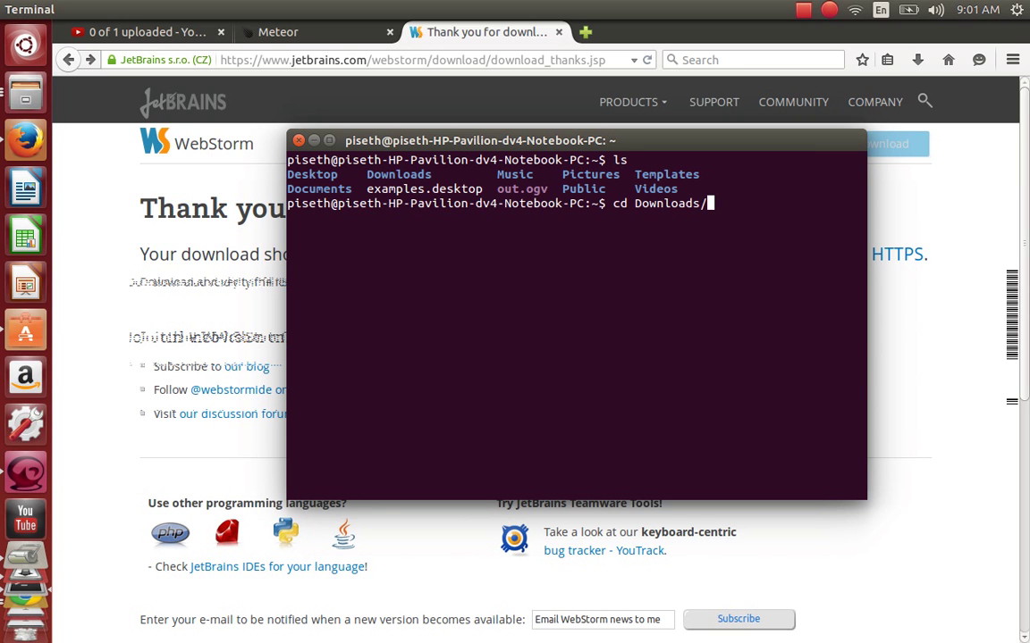
pyautogui.press('Return')
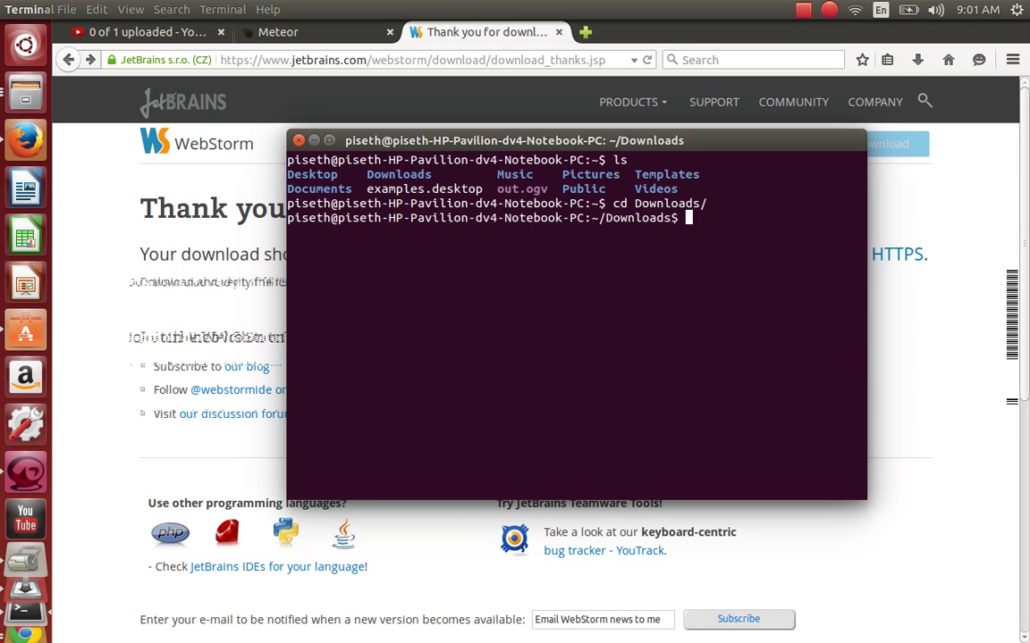
# Switch to Files, extract WebStorm-9.0.3.tar.gz in place in the Downloads folder, and select the extracted WebStorm-139.1112 folder
pyautogui.click(25, 94)
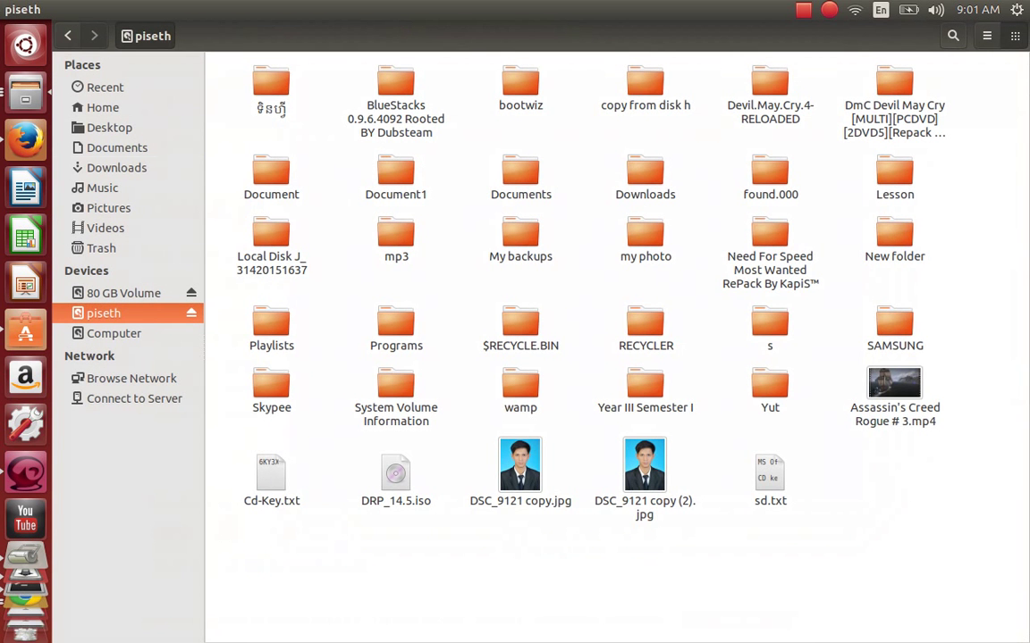
pyautogui.click(116, 167)
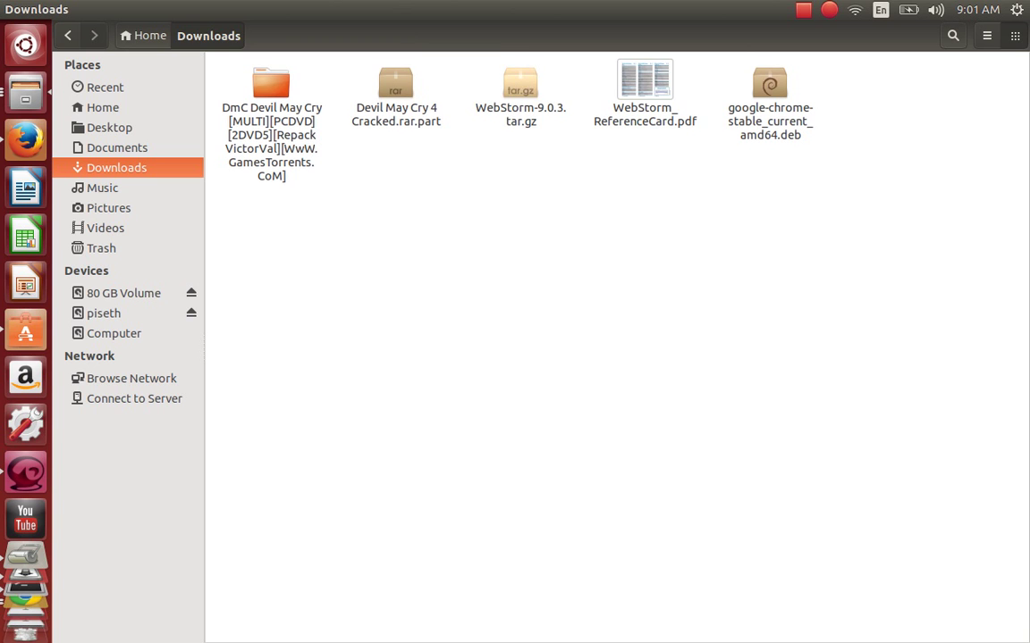
pyautogui.click(520, 85)
pyautogui.click(520, 179)
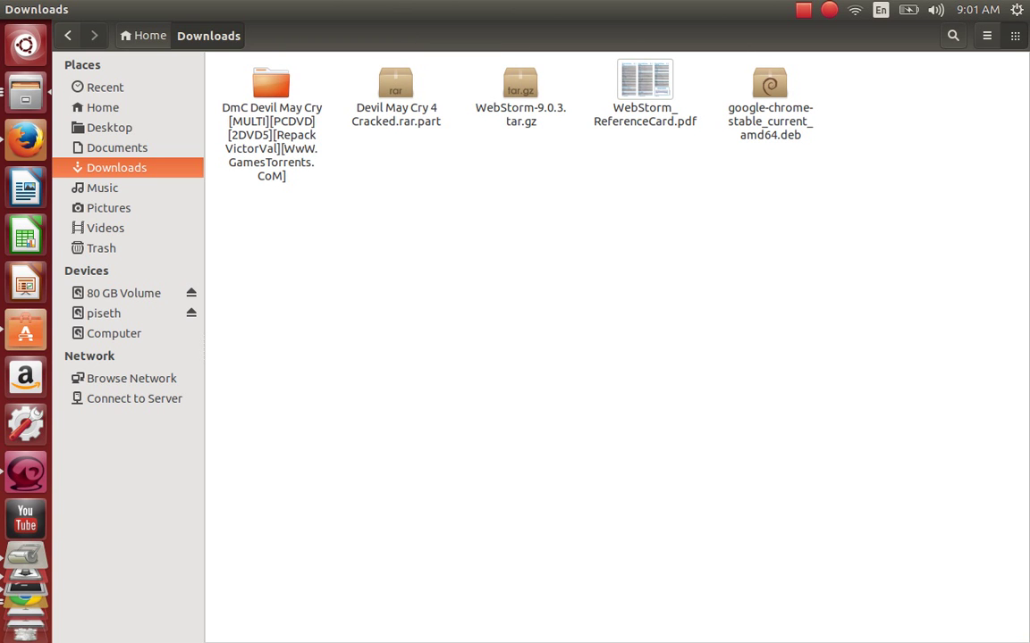
pyautogui.rightClick(541, 89)
pyautogui.press('Escape')
pyautogui.rightClick(525, 86)
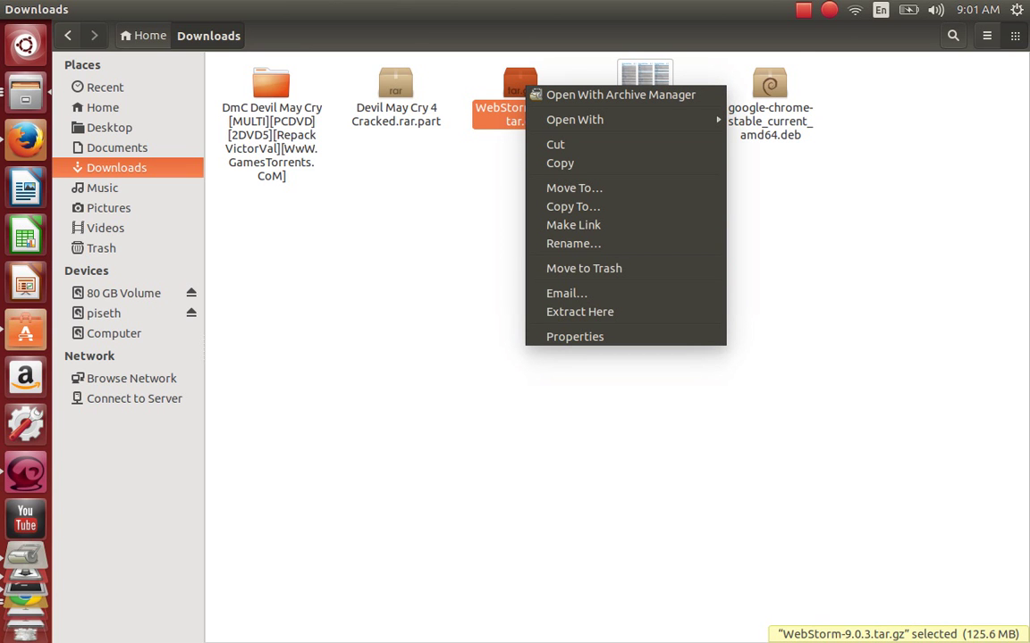
pyautogui.press('Return')
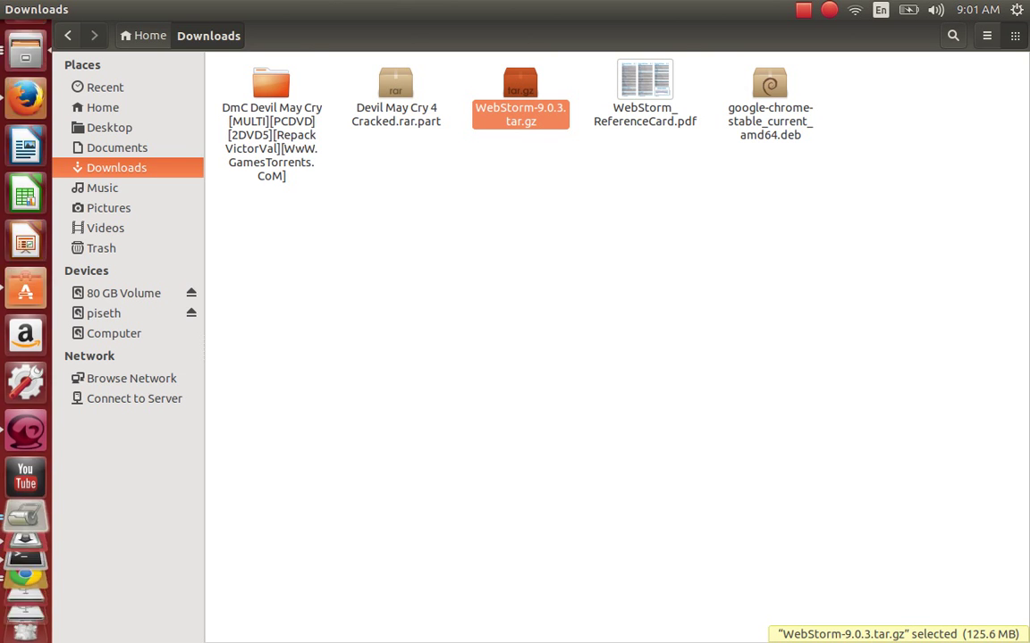
pyautogui.press('Escape')
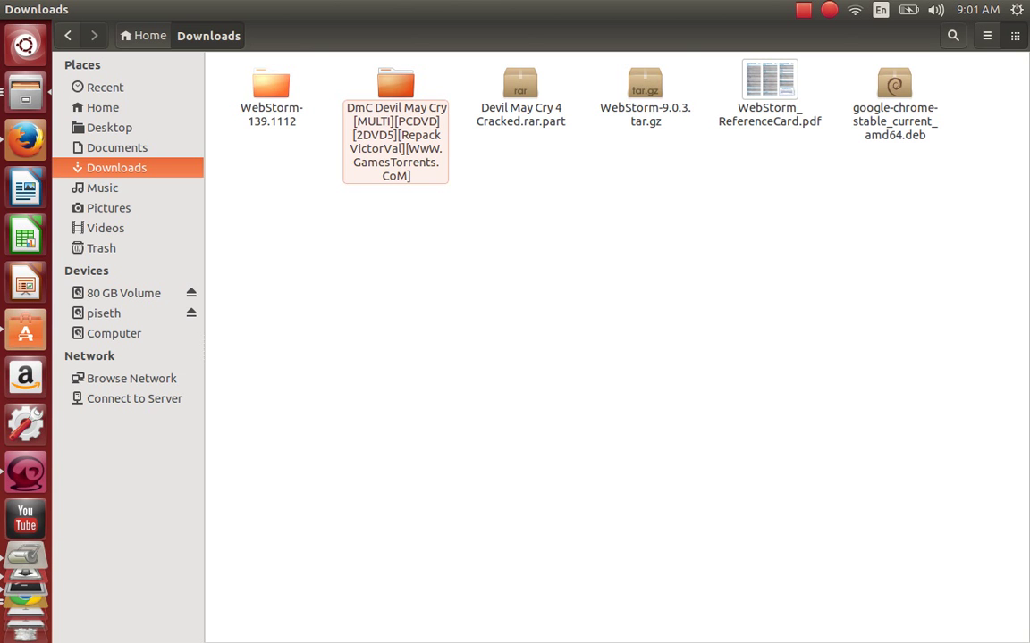
pyautogui.click(271, 89)
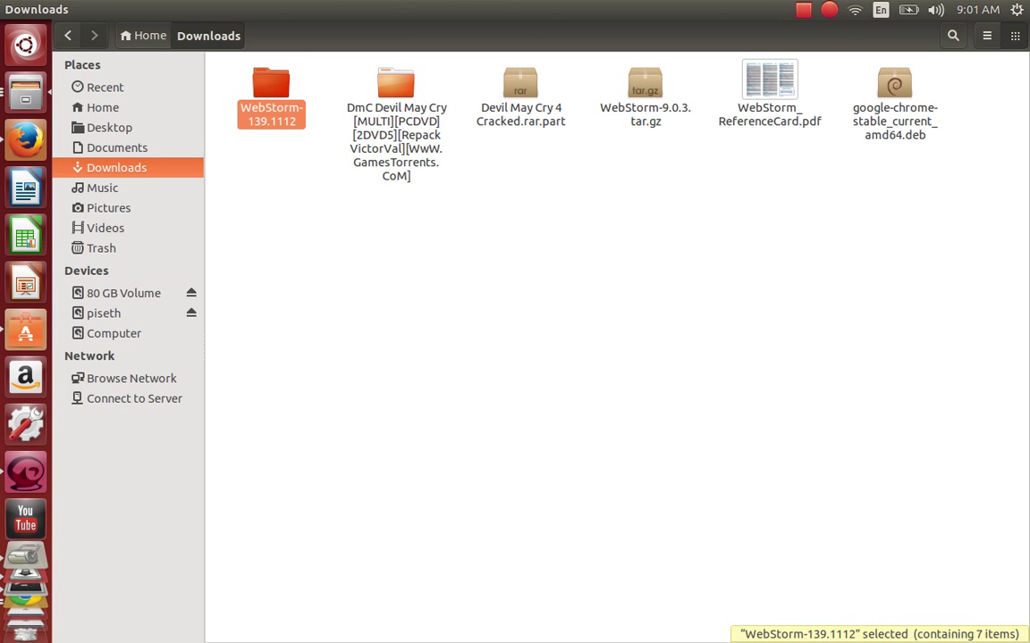
# Switch back to the Terminal window from the file manager
pyautogui.hotkey('alt', 'Tab')
pyautogui.hotkey('alt', 'Tab')
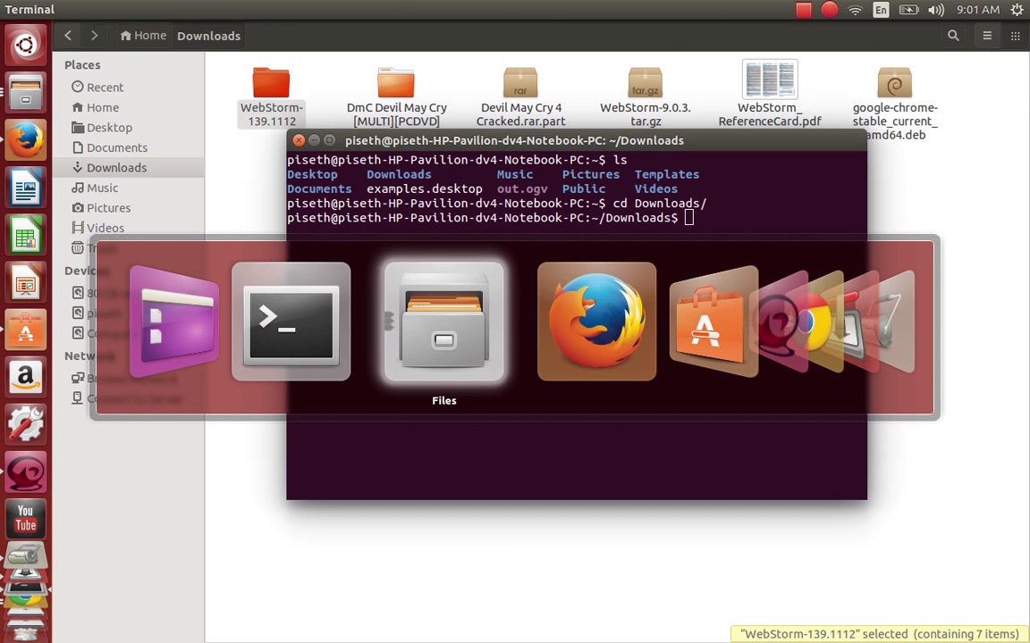
pyautogui.hotkey('alt', 'Tab')
pyautogui.hotkey('alt', 'Tab')
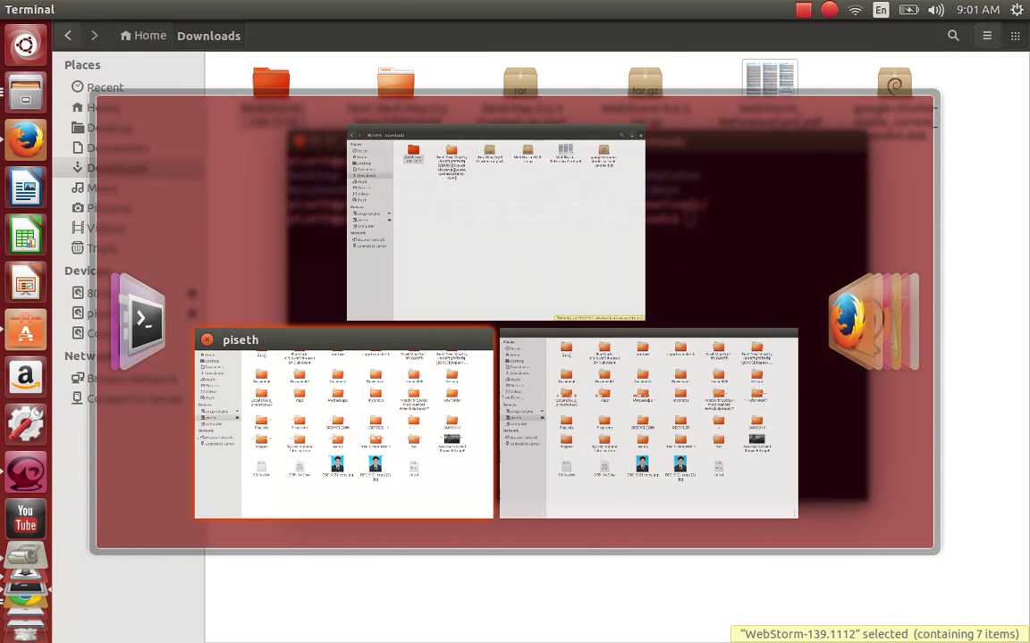
pyautogui.hotkey('alt', 'Tab')
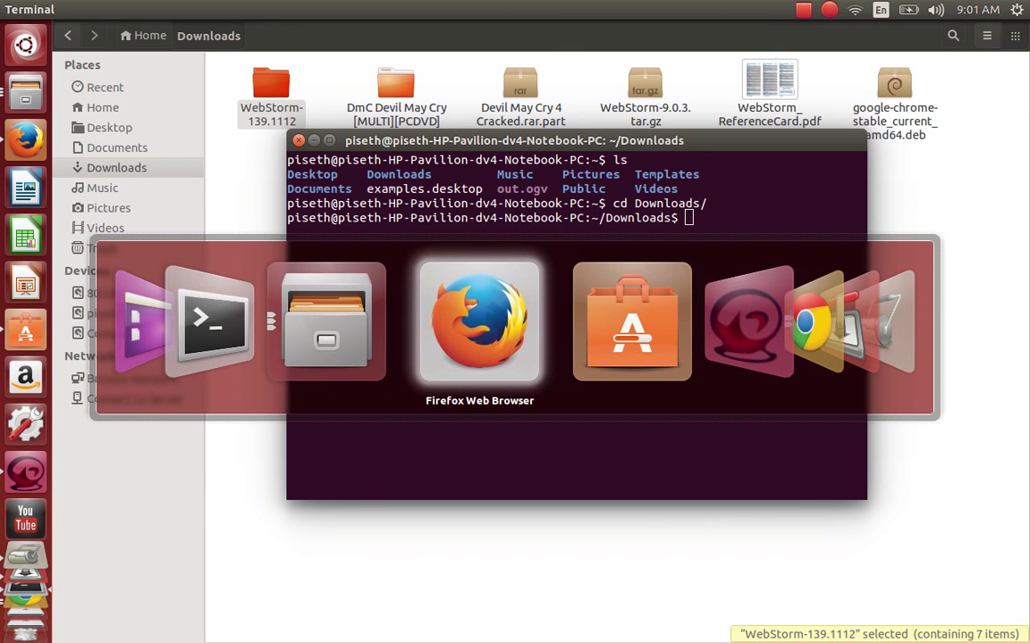
pyautogui.hotkey('alt', 'Tab')
pyautogui.hotkey('alt', 'Tab')
pyautogui.hotkey('alt', 'Tab')
pyautogui.hotkey('alt', 'Tab')
pyautogui.hotkey('alt', 'Tab')
pyautogui.hotkey('alt', 'Tab')
pyautogui.hotkey('alt', 'Tab')
pyautogui.hotkey('alt', 'Tab')
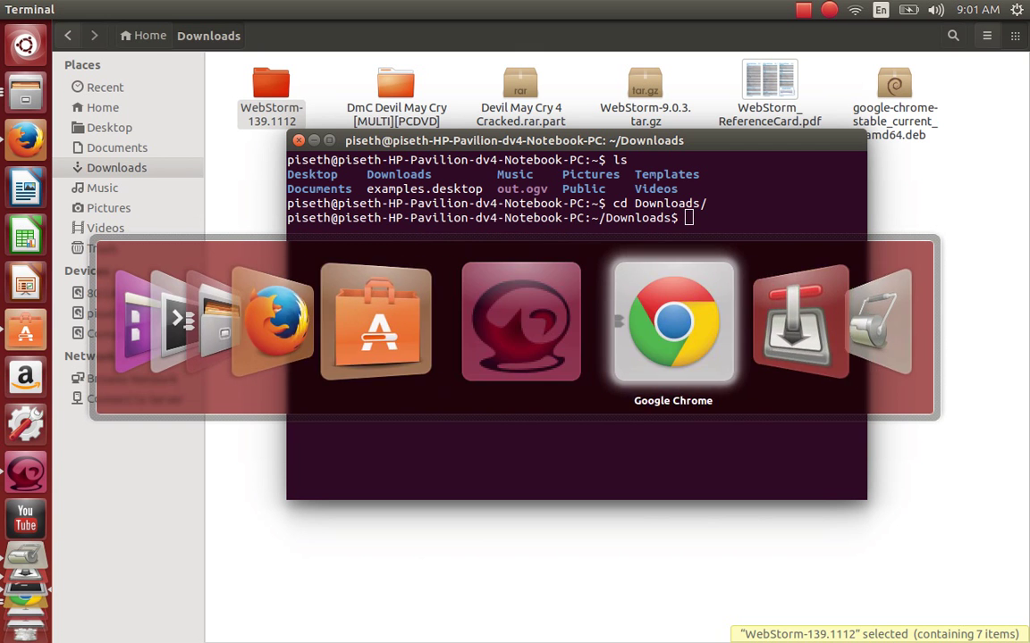
pyautogui.hotkey('alt', 'Tab')
pyautogui.hotkey('alt', 'Tab')
pyautogui.hotkey('alt', 'Tab')
pyautogui.hotkey('alt', 'Tab')
pyautogui.hotkey('alt', 'Tab')
pyautogui.hotkey('alt', 'Tab')
pyautogui.hotkey('alt', 'Tab')
pyautogui.hotkey('alt', 'Tab')
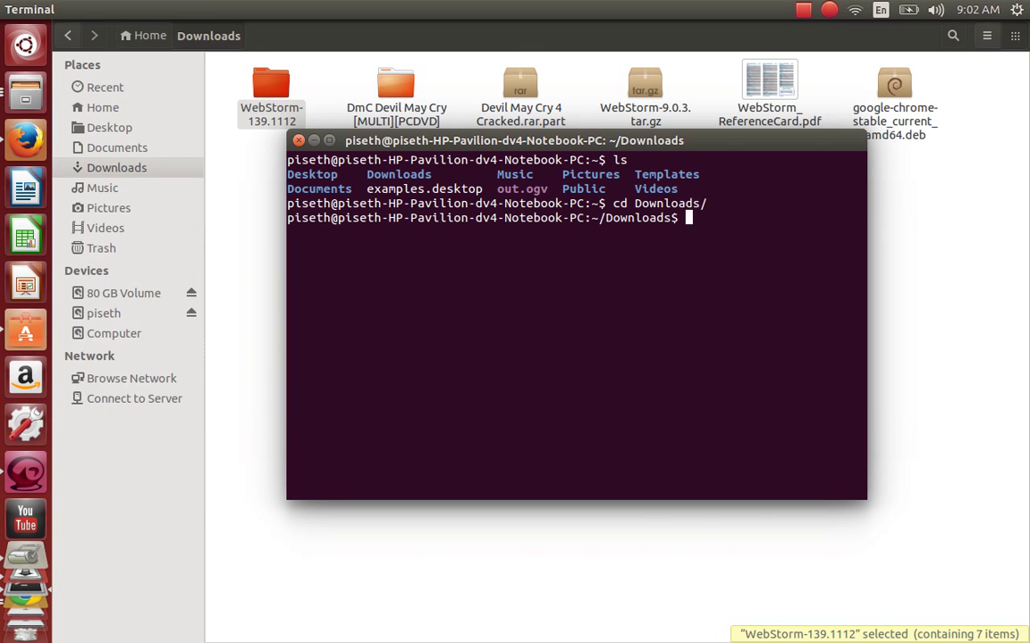
pyautogui.write('cd W')
pyautogui.press('BackSpace')
pyautogui.press('BackSpace')
pyautogui.press('BackSpace')
pyautogui.press('BackSpace')
pyautogui.write('/we')
pyautogui.press('BackSpace')
pyautogui.press('BackSpace')
pyautogui.write('We')
pyautogui.press('BackSpace')
pyautogui.press('BackSpace')
pyautogui.press('BackSpace')
# Change the working directory to WebStorm-139.1112 and list its contents
pyautogui.write('cd We')
pyautogui.press('Tab')
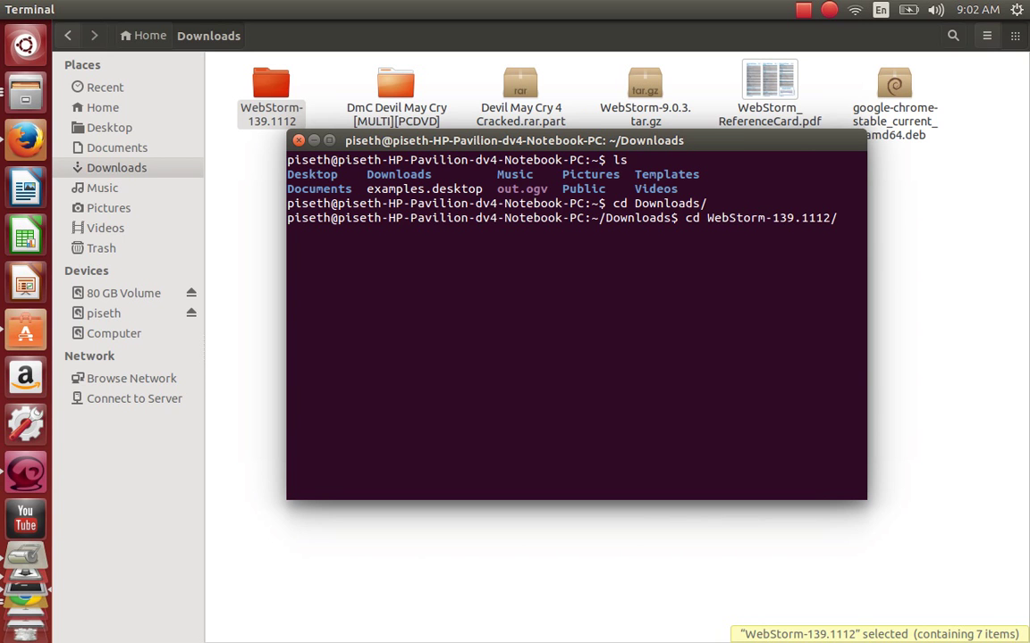
pyautogui.press('Return')
pyautogui.write('ls')
pyautogui.press('Return')
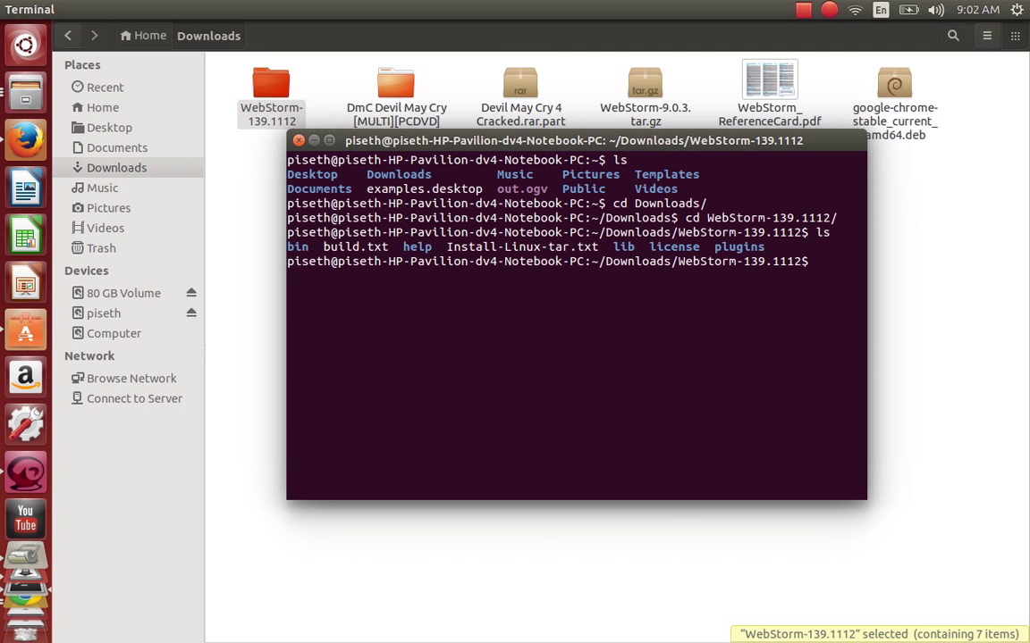
# Change into the bin subdirectory and list its files
pyautogui.write('cd bin')
pyautogui.press('Return')
pyautogui.write('ls')
pyautogui.press('Return')
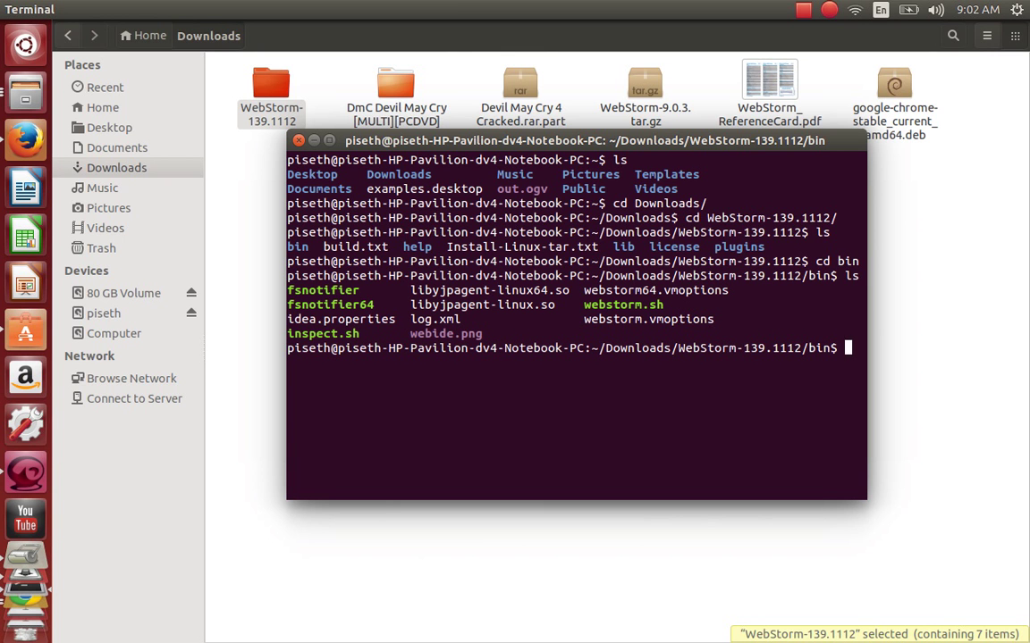
# Set the permissions of webstorm.sh to 755 with sudo chmod, entering the account password for sudo
pyautogui.moveTo(577, 305)
pyautogui.mouseDown()
pyautogui.moveTo(664, 305)
pyautogui.moveTo(569, 305)
pyautogui.mouseUp()
pyautogui.click(664, 305)
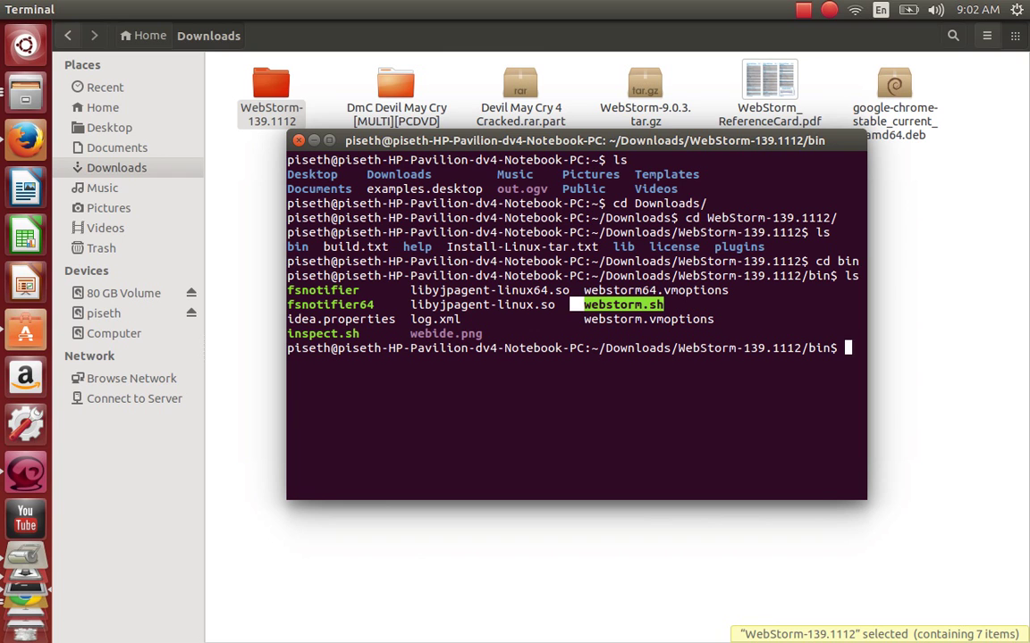
pyautogui.click(569, 305)
pyautogui.write('sudo')
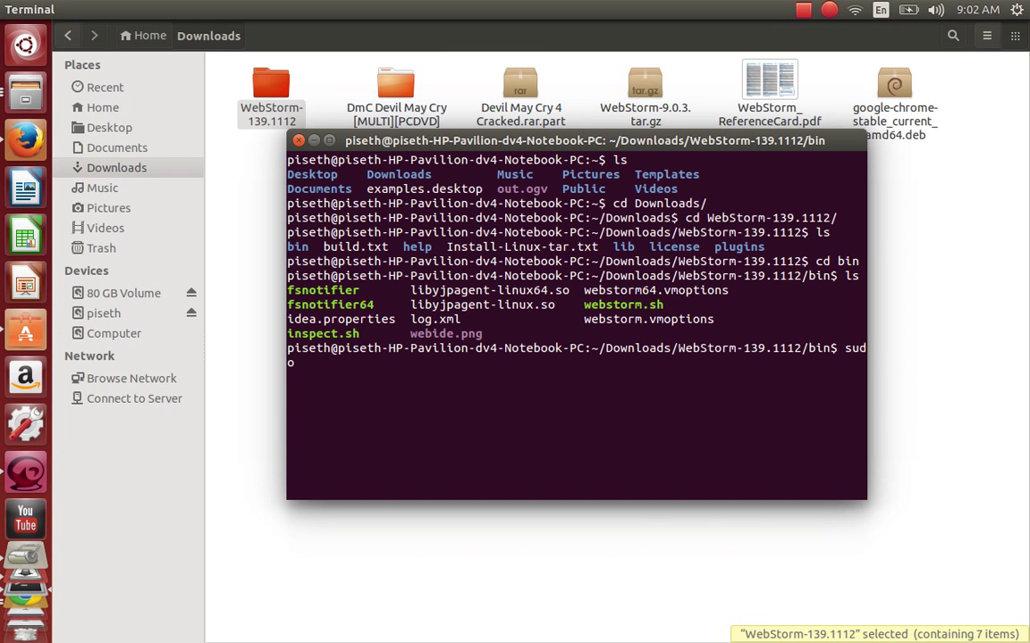
pyautogui.write(' chmode')
pyautogui.press('BackSpace')
pyautogui.write('755')
pyautogui.moveTo(370, 361); pyautogui.dragTo(308, 362)
pyautogui.click(308, 362)
pyautogui.write('web')
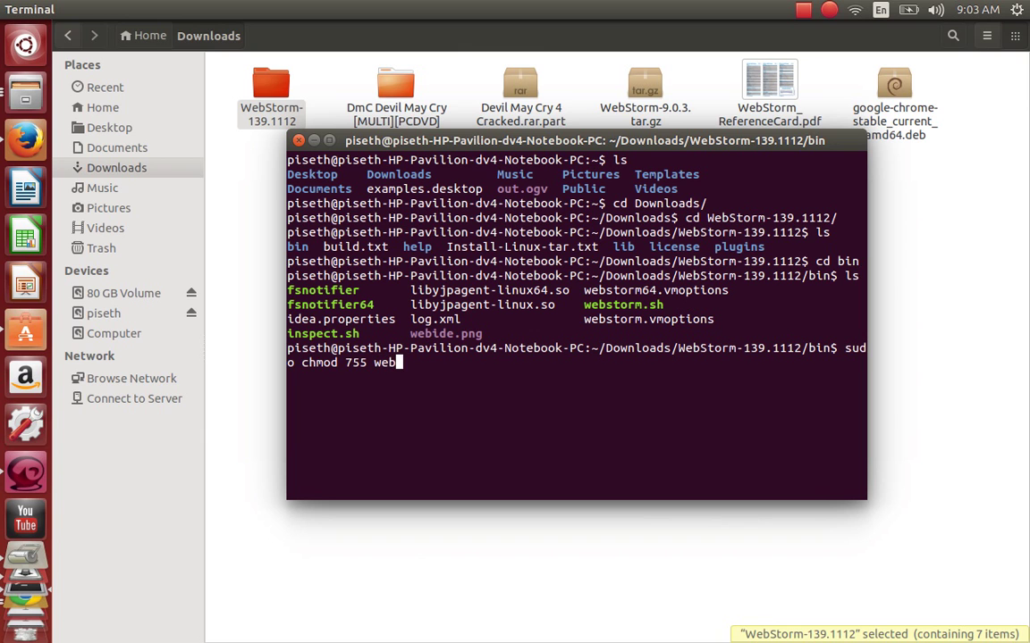
pyautogui.write('storm.sh')
pyautogui.press('Return')
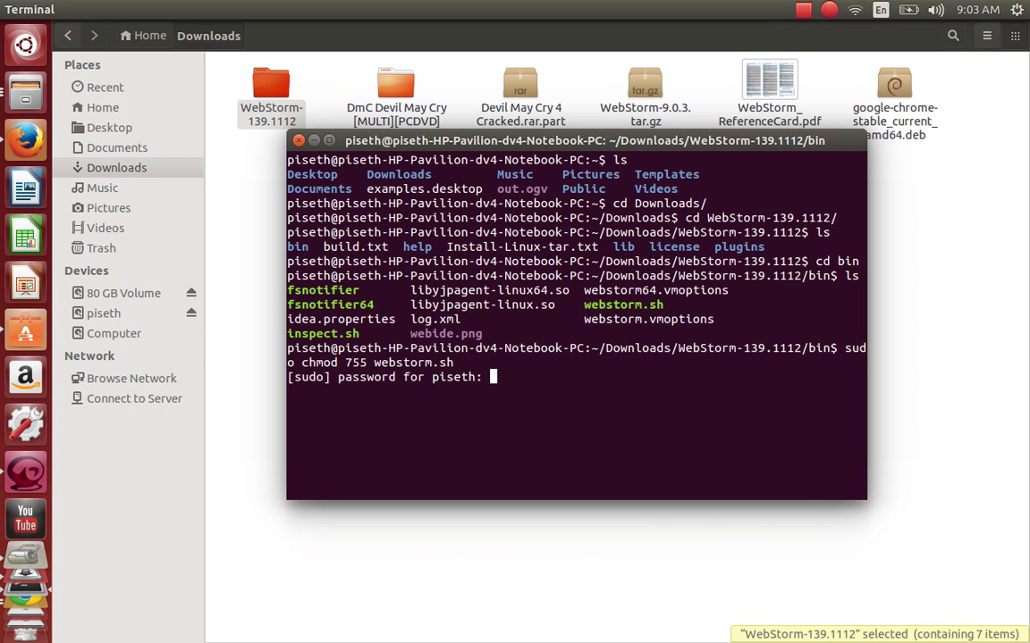
pyautogui.press('Return')
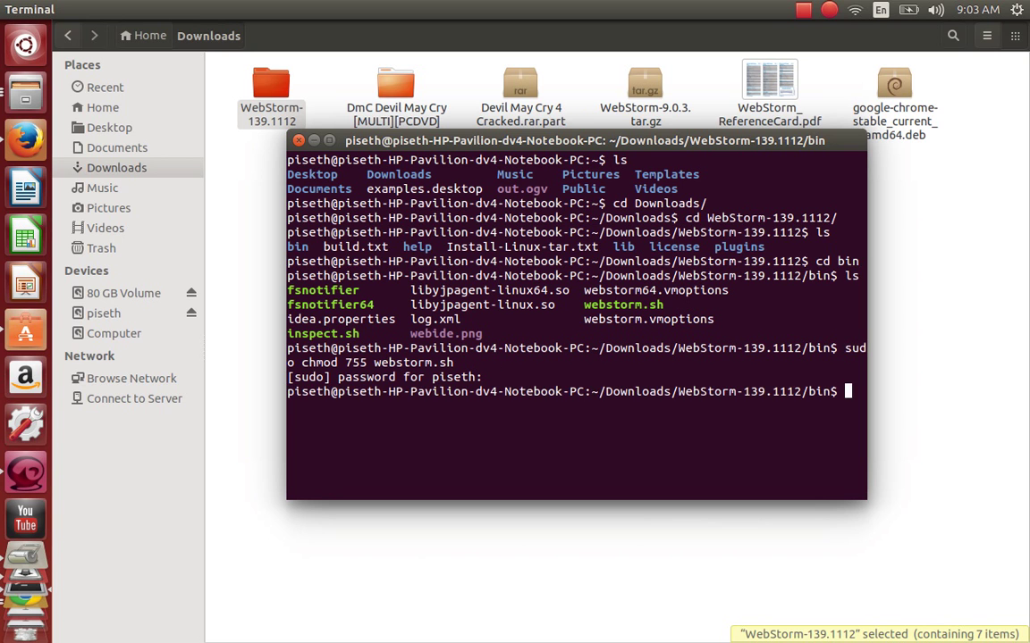
# Run ./webstorm.sh with sudo and move the Terminal window higher on the desktop
pyautogui.write('sudo ./webstorm.sh')
pyautogui.press('Return')
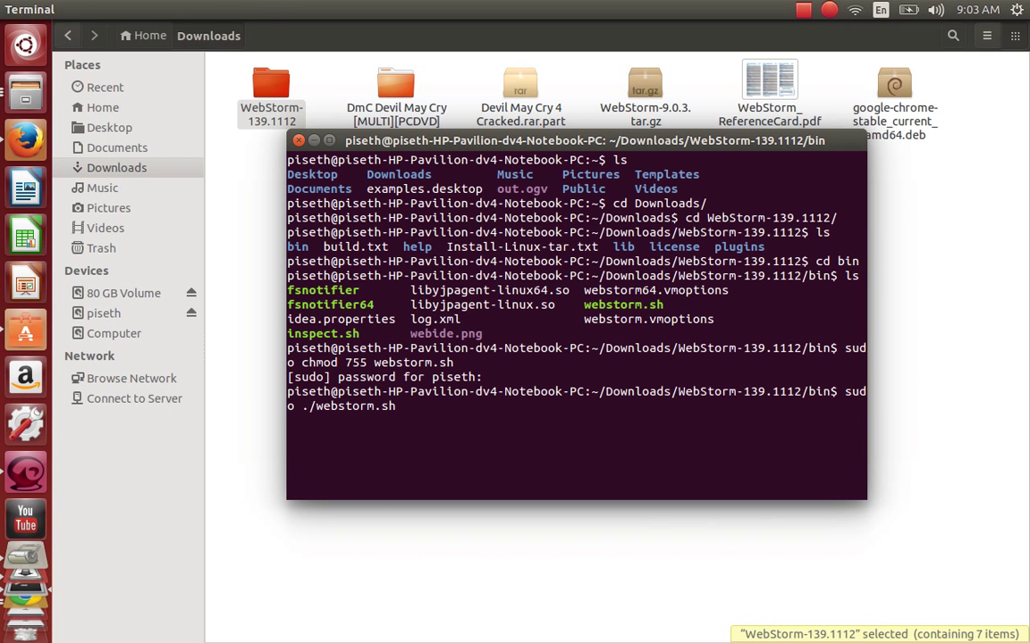
pyautogui.moveTo(576, 141); pyautogui.dragTo(572, 50)
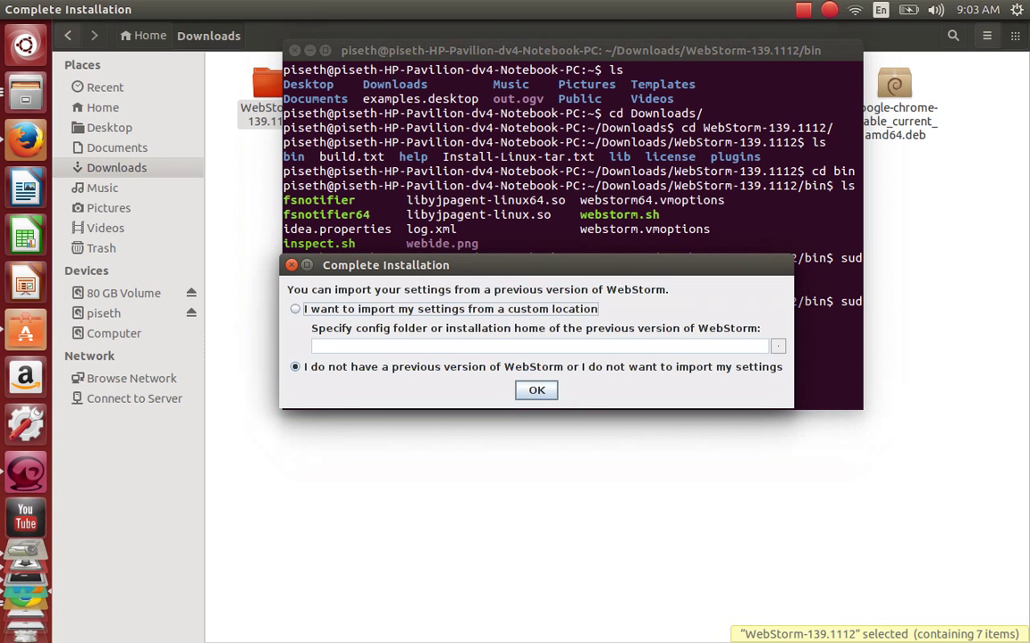
# Complete the installation dialog without importing settings from a previous WebStorm version
pyautogui.click(536, 391)
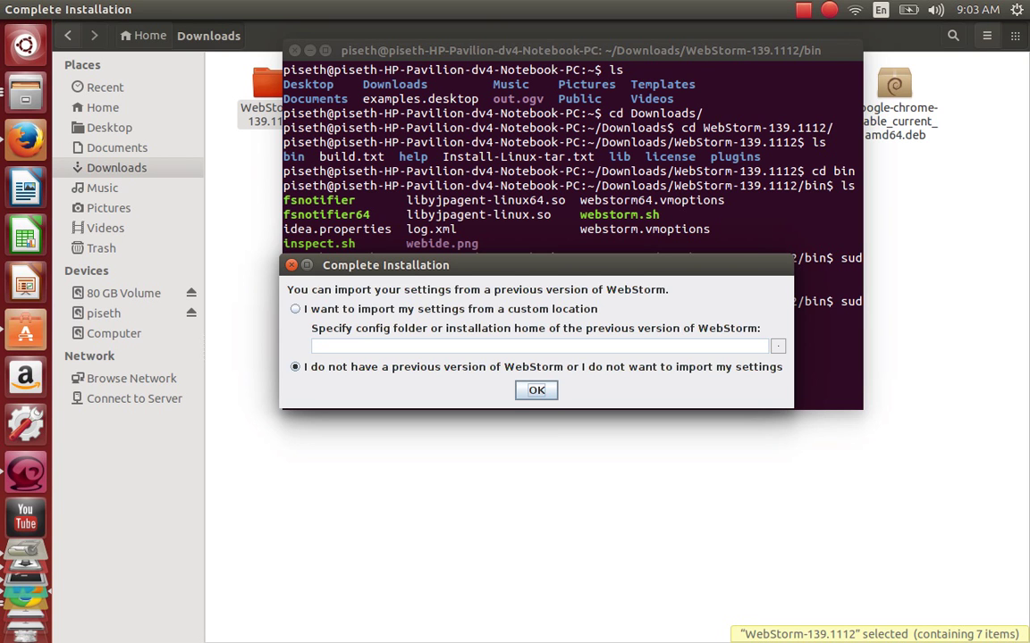
pyautogui.press('Return')
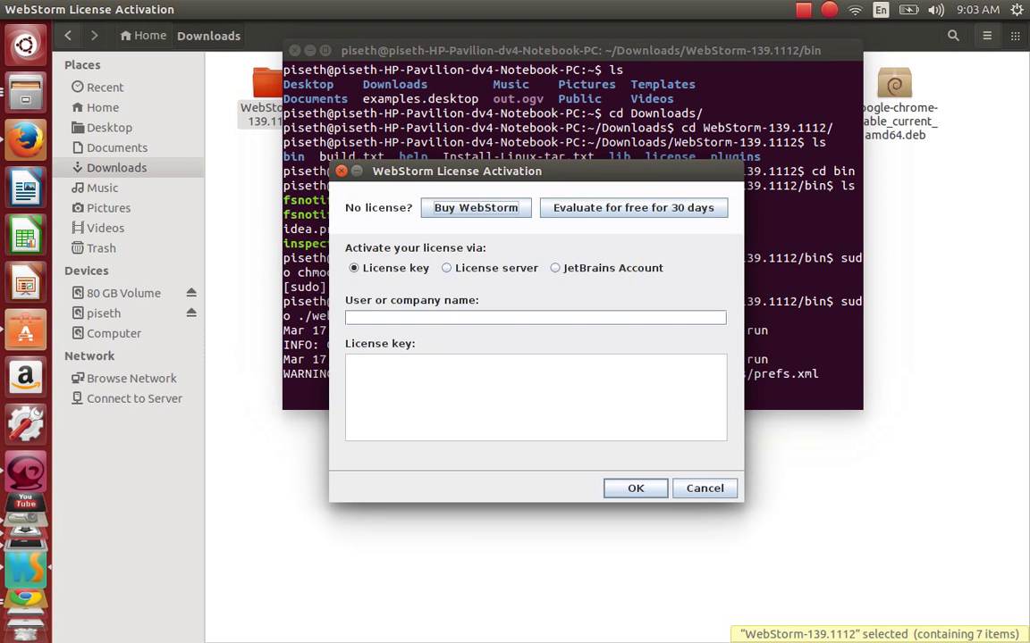
# Choose to evaluate WebStorm free for 30 days and maximize the license agreement window
pyautogui.moveTo(456, 170); pyautogui.dragTo(991, 177)
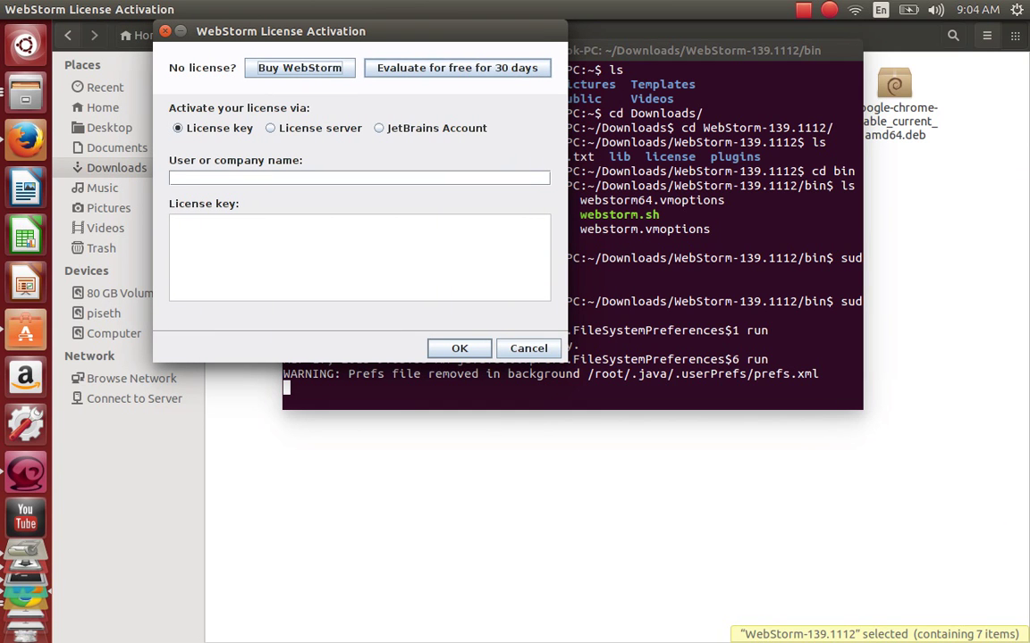
pyautogui.click(456, 68)
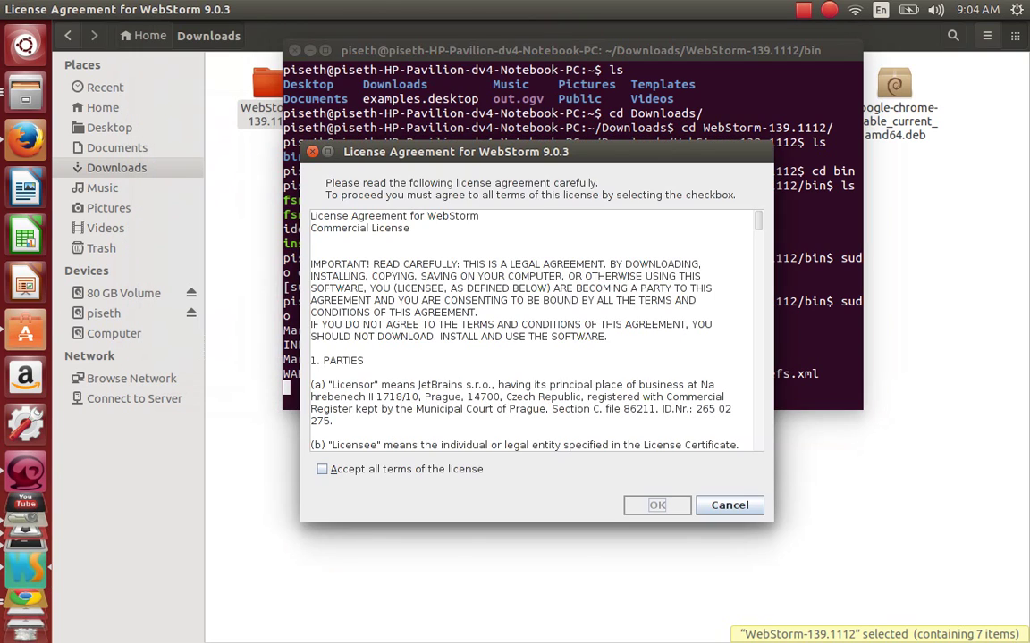
pyautogui.press('ctrl+super+Up')
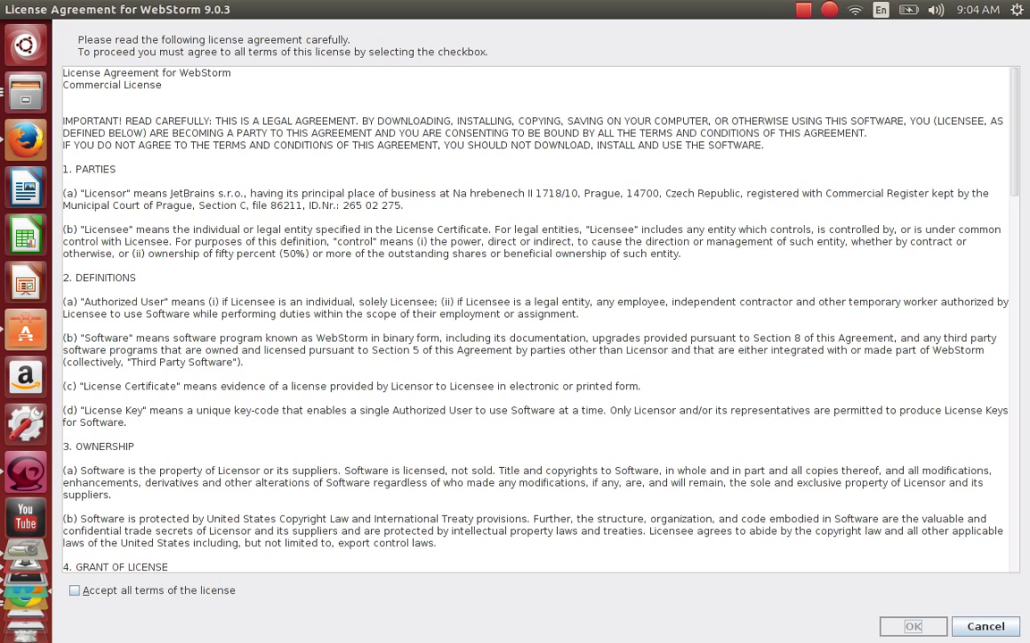